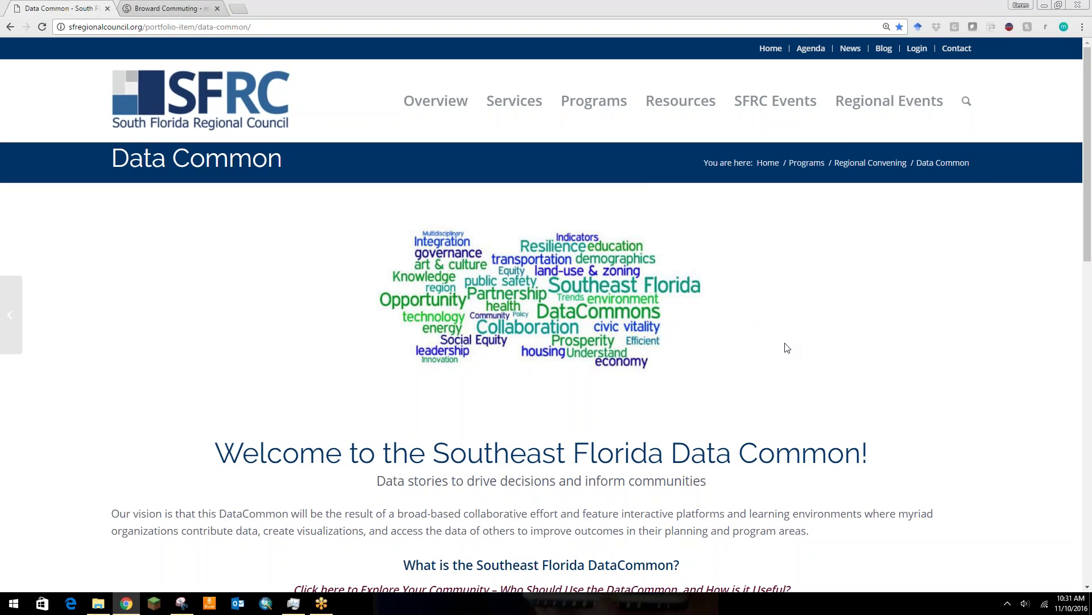
Scroll the SFRC Data Common page to the six category images, Business & Economy through Transportation.
scroll(787, 347, down, 3)
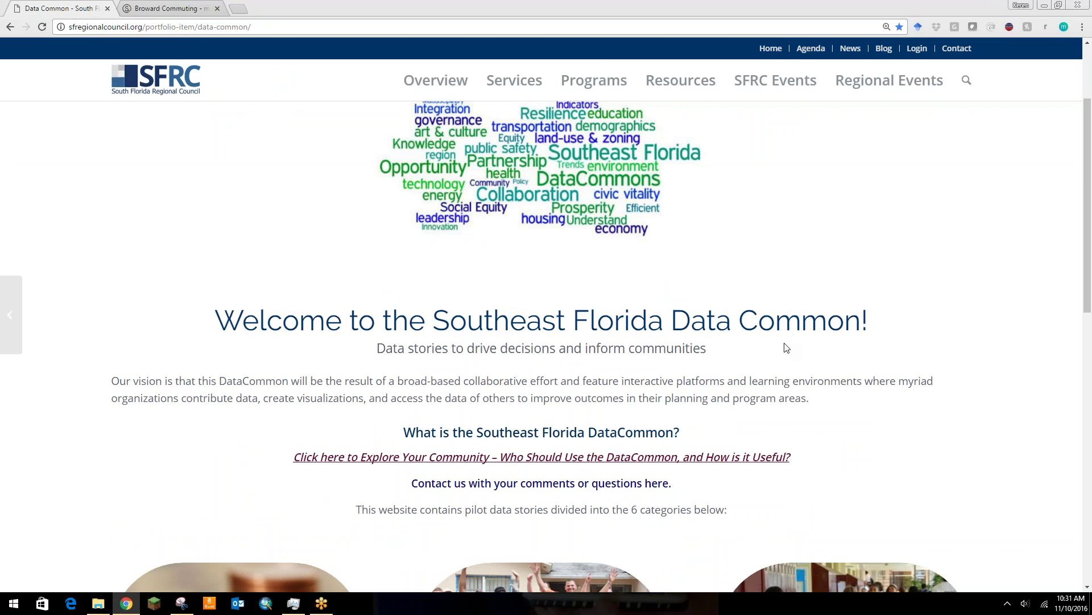
scroll(786, 347, down, 3)
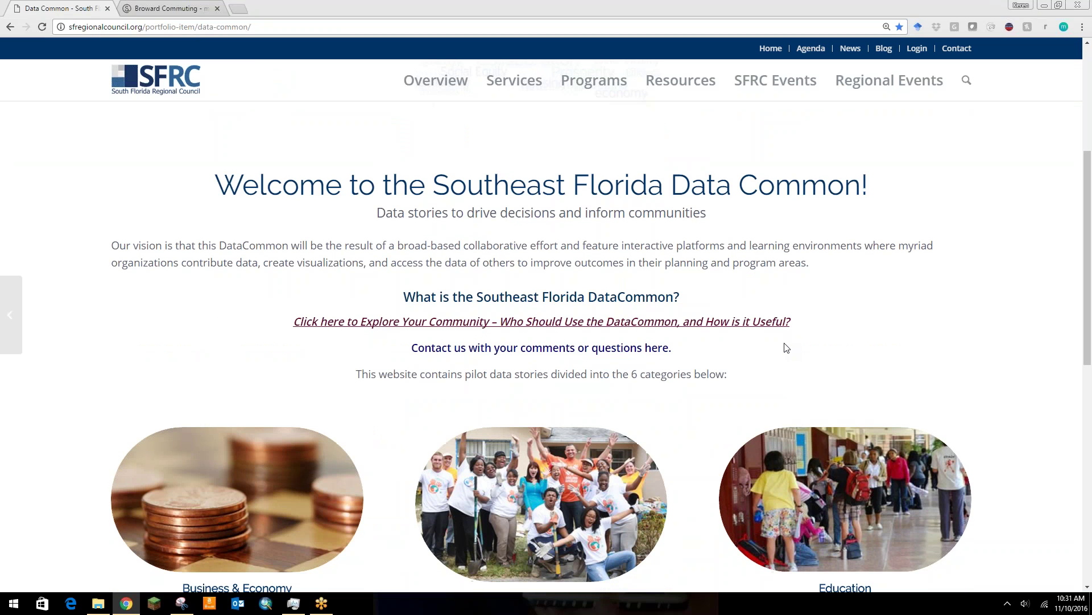
scroll(785, 344, down, 9)
scroll(785, 345, up, 3)
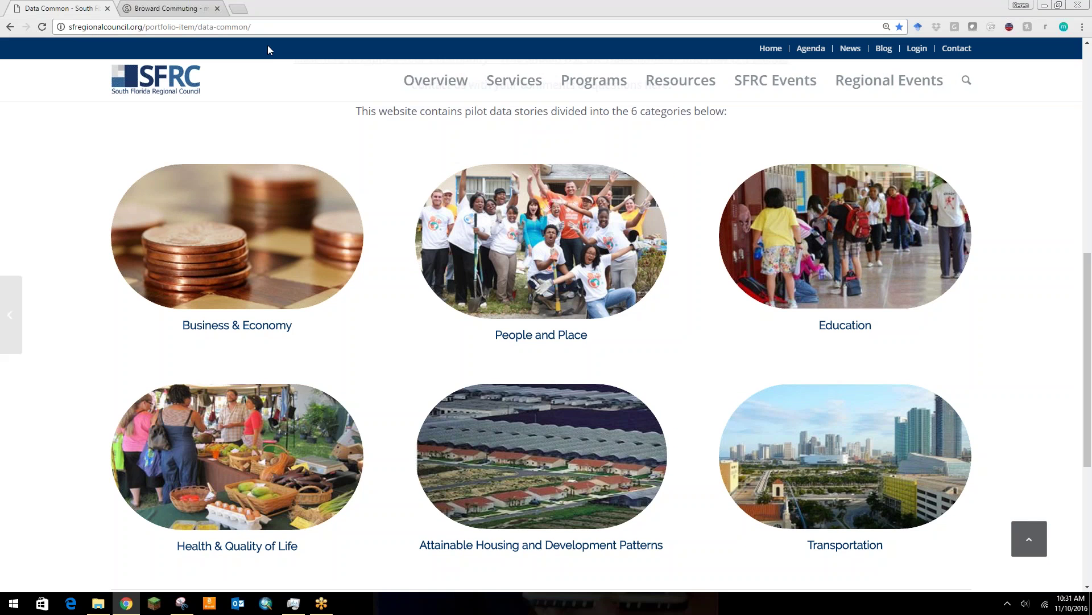
Switch to the Broward Commuting map and pan it to centre on Fort Lauderdale.
click(180, 9)
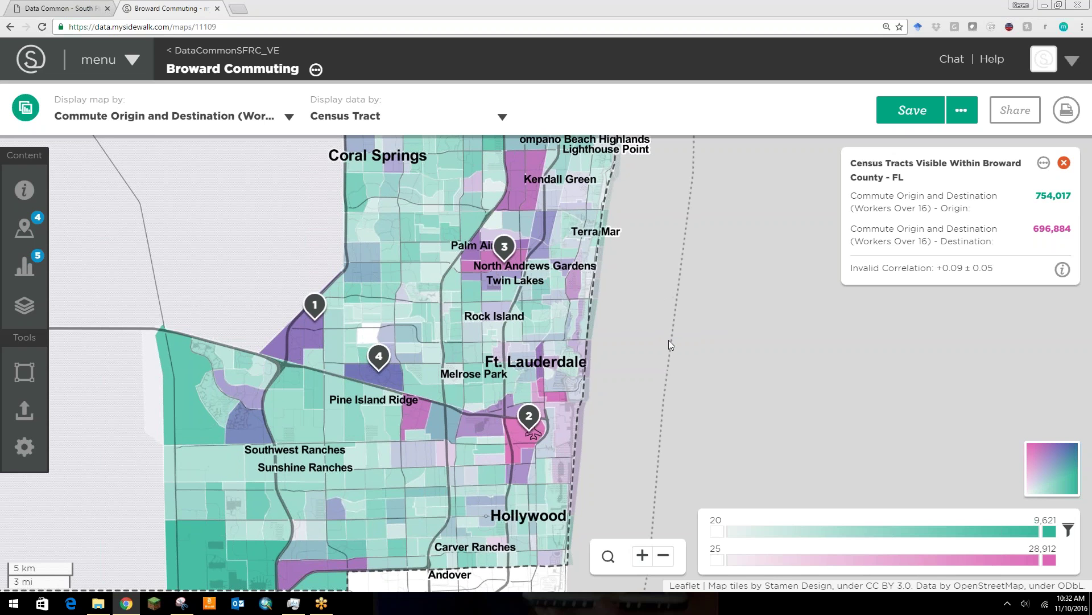
drag(668, 340, 702, 306)
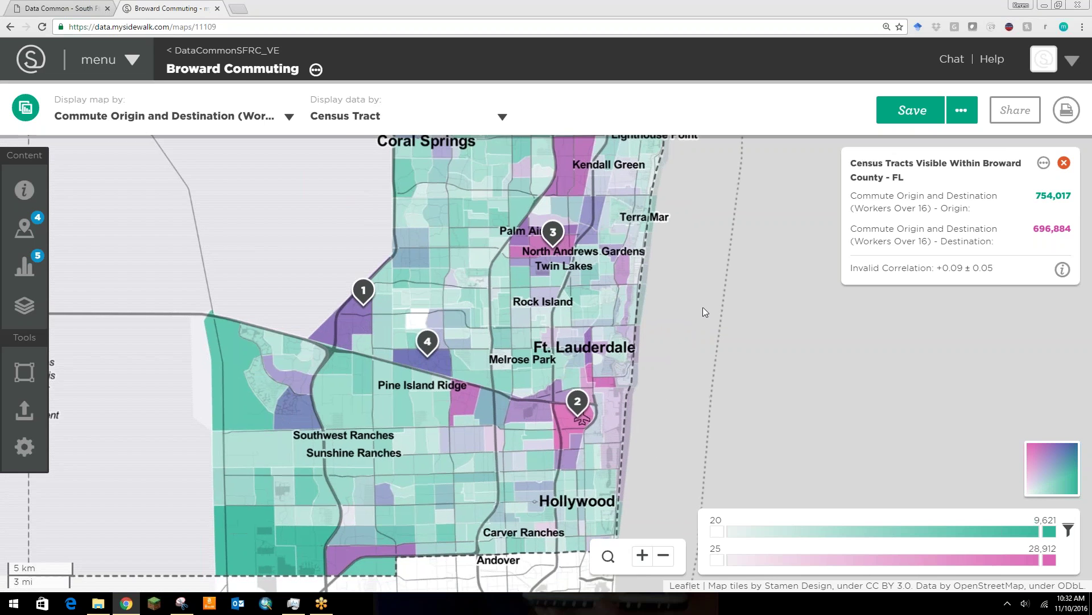
mouse_move(226, 520)
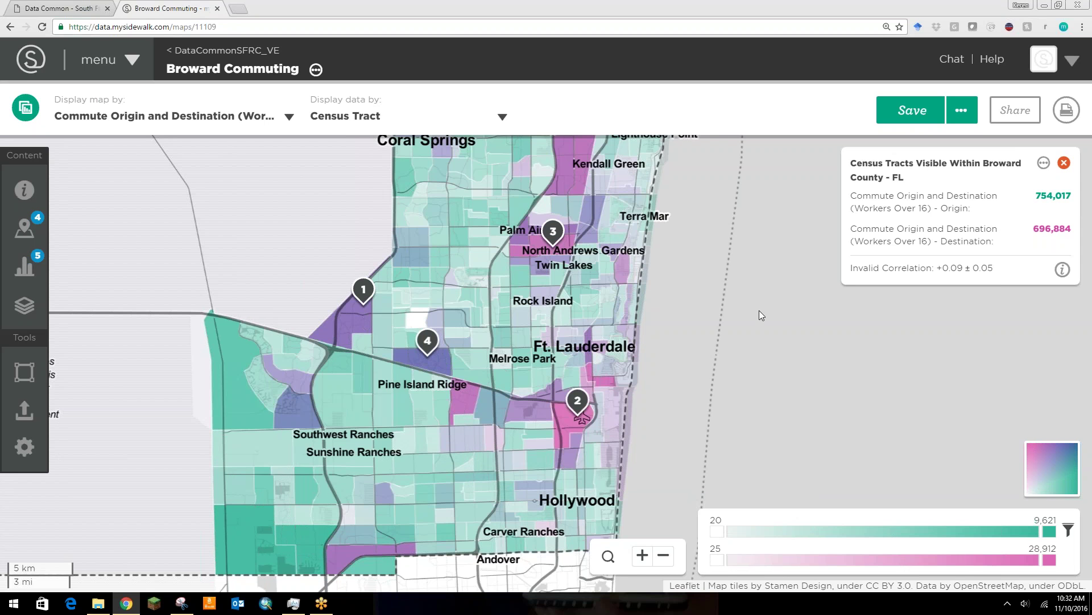
drag(757, 312, 732, 326)
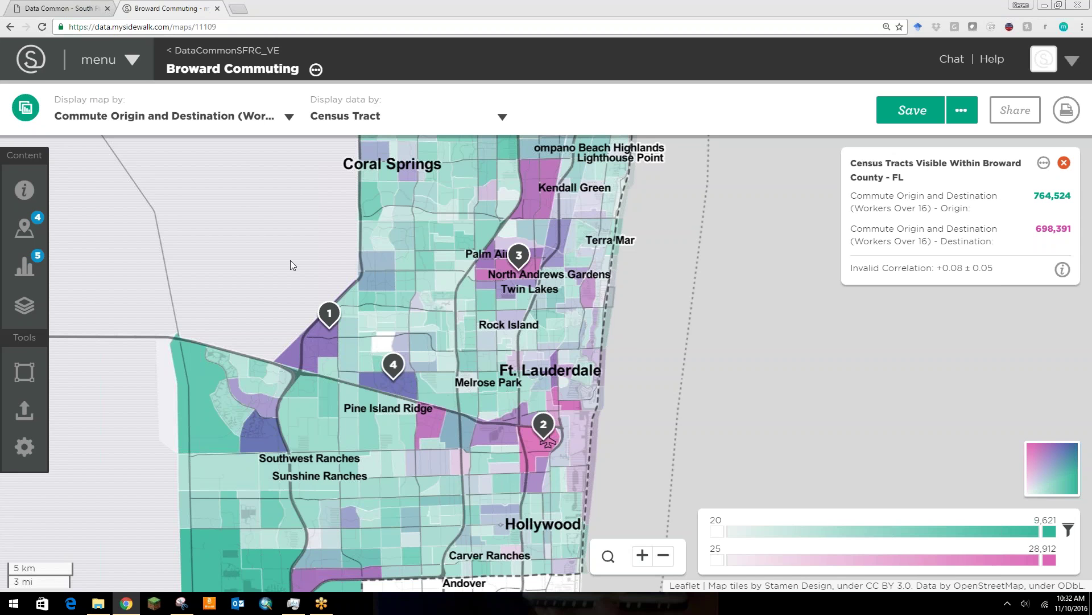
Open the map info and charts, then pan west toward Coral Springs to view Travel Time to Work.
click(25, 191)
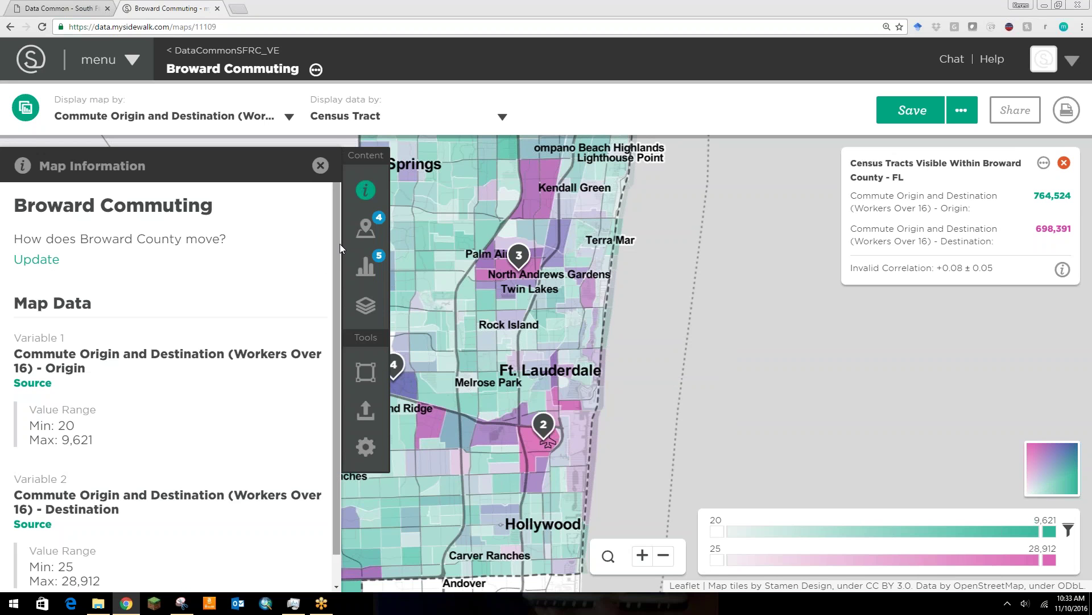
scroll(337, 299, down, 1)
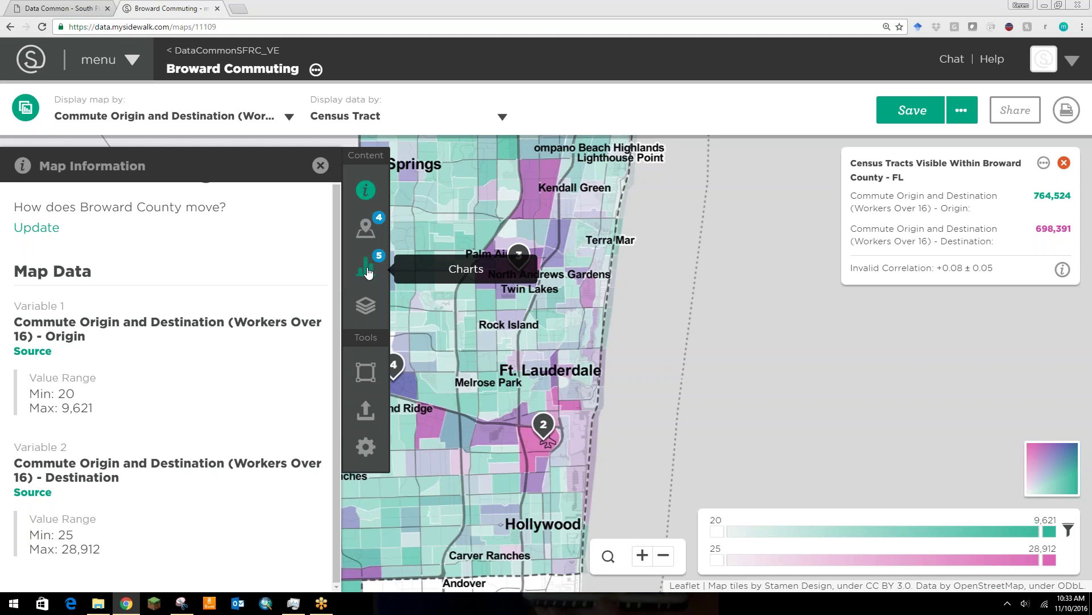
click(366, 269)
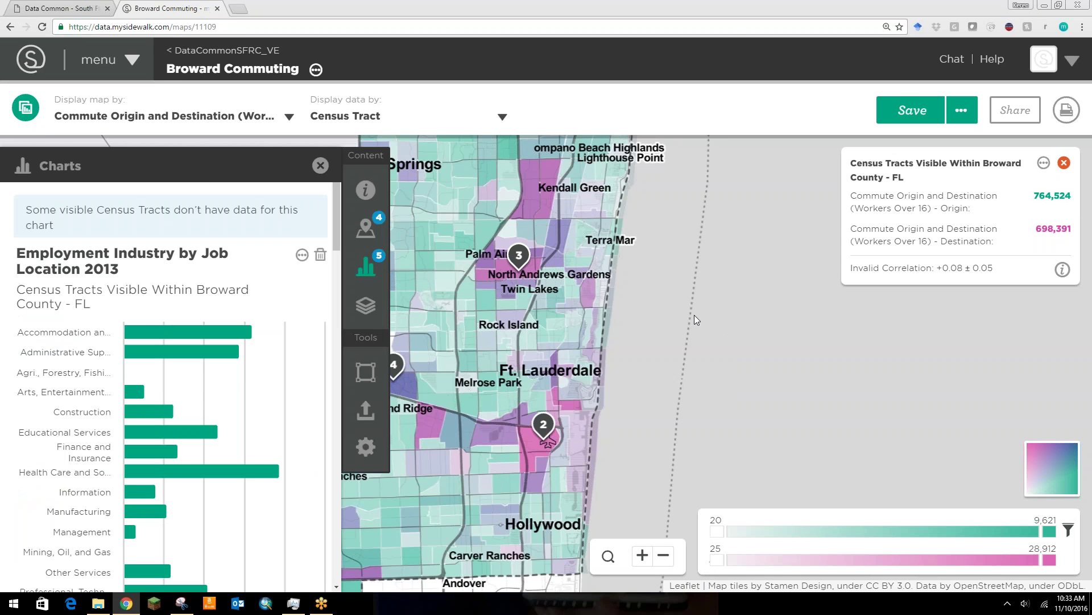
drag(695, 315, 804, 293)
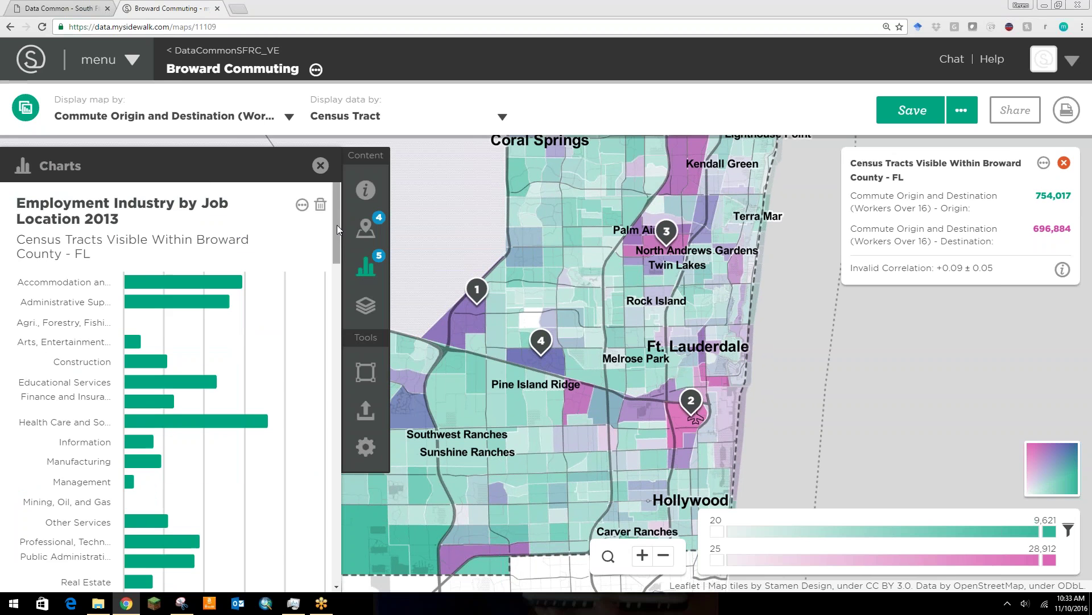
drag(337, 230, 338, 407)
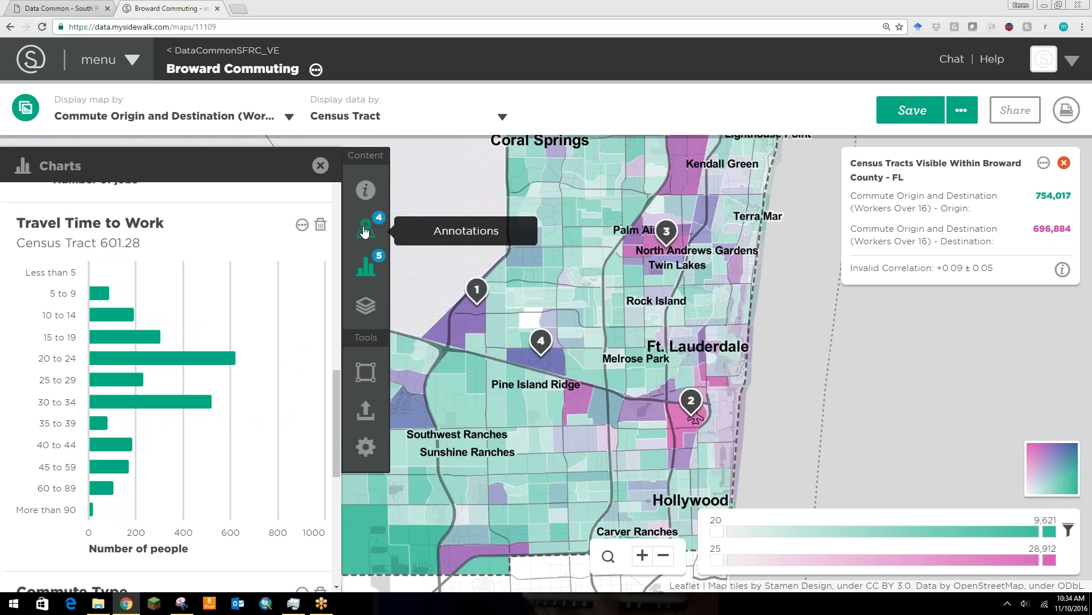
List the four annotations, Sawgrass Mills Mall to Jacaranda Golf Club, and pan south of Hollywood.
click(364, 231)
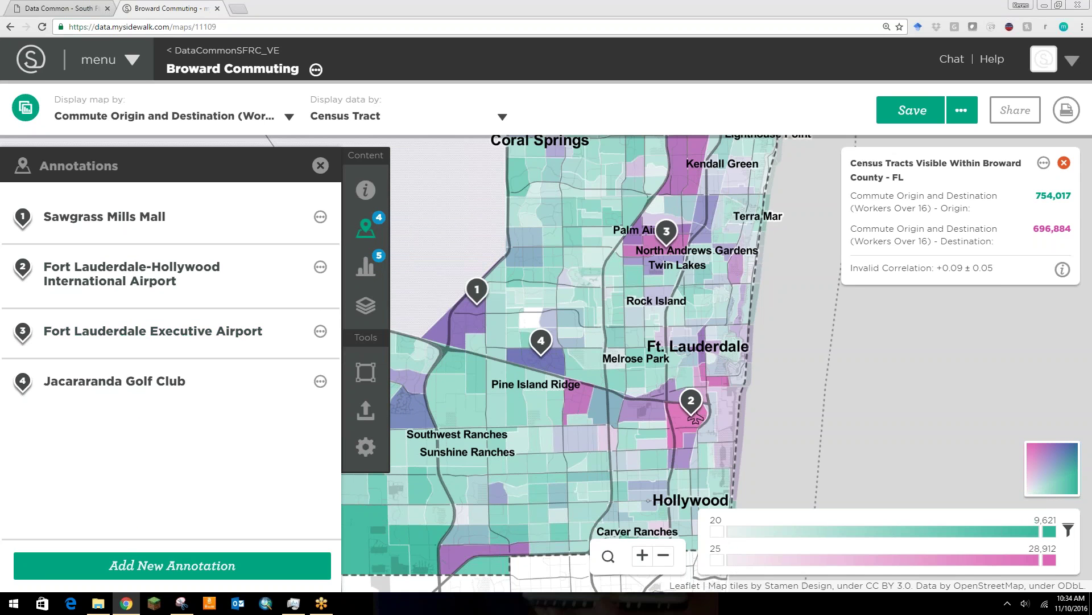
mouse_move(529, 464)
drag(783, 380, 791, 369)
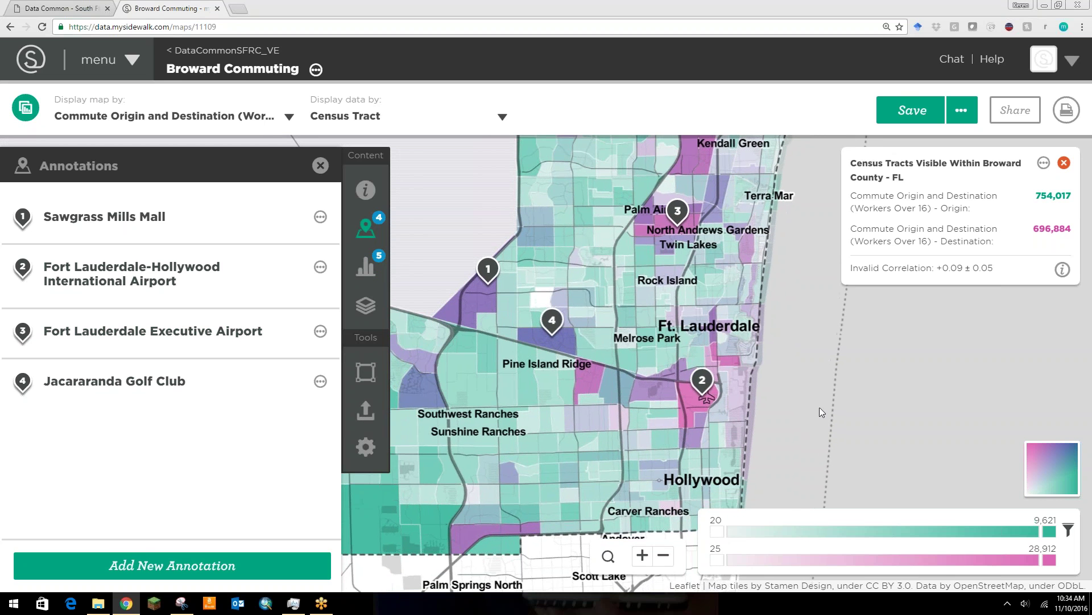
mouse_move(692, 399)
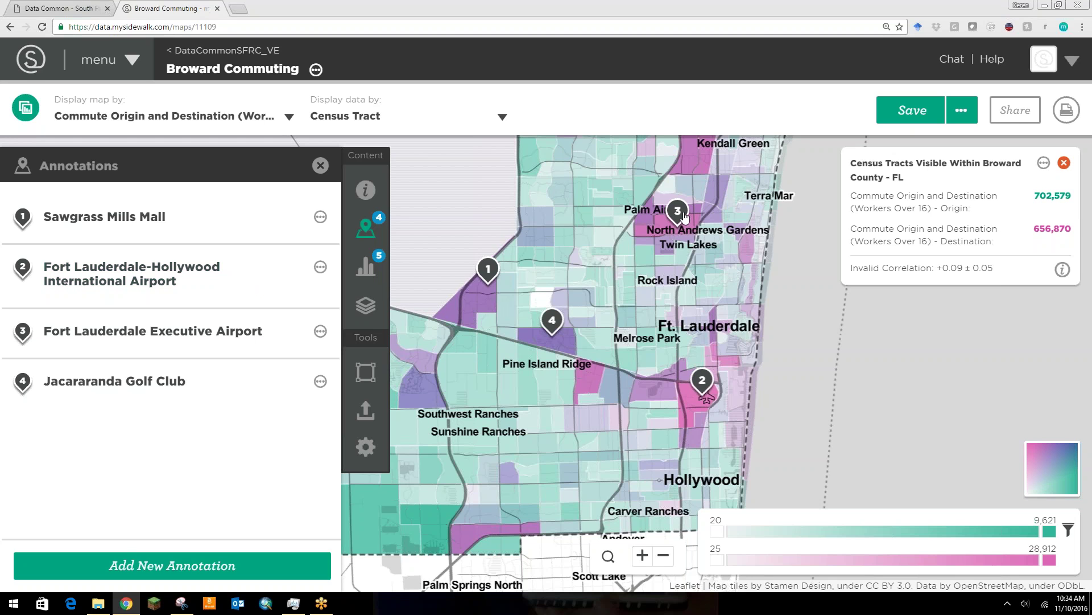
mouse_move(730, 233)
Open the Jacaranda Golf Club annotation, read its high-destination question, and nudge the map right.
click(159, 382)
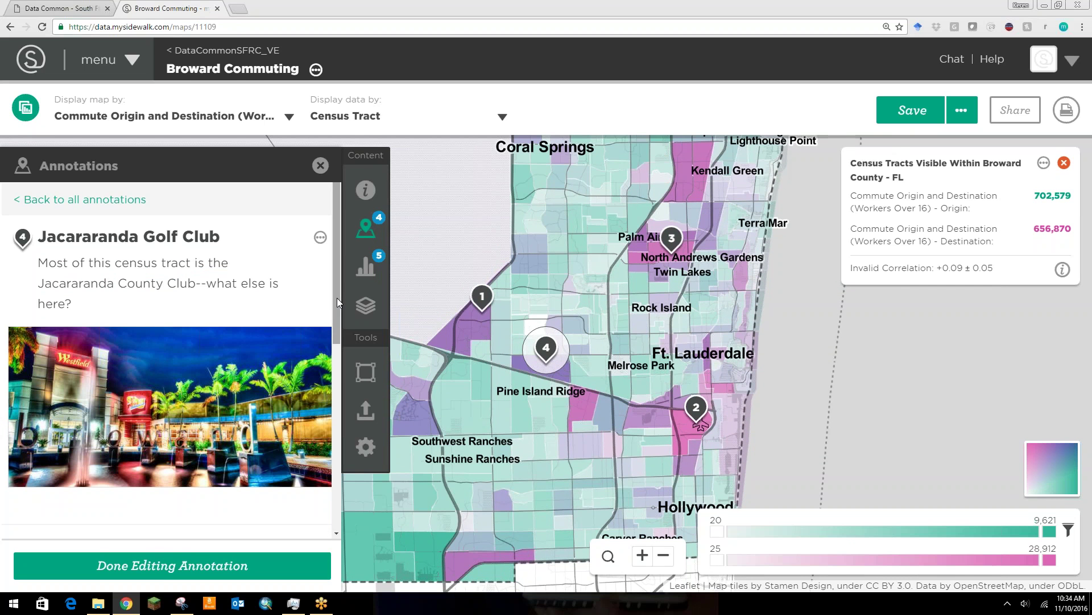
drag(337, 298, 336, 322)
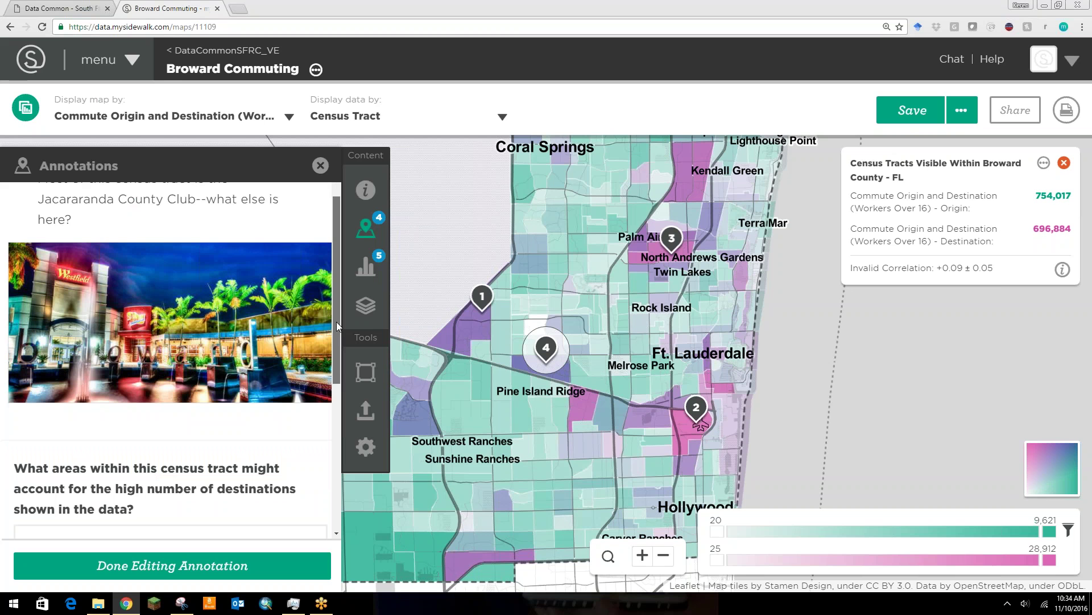
scroll(337, 322, down, 2)
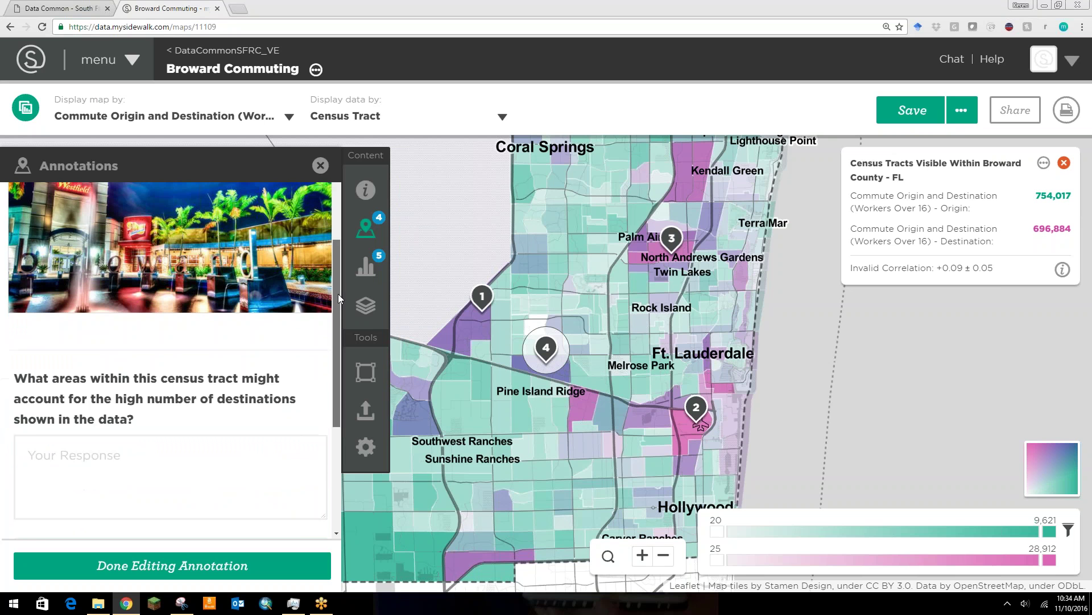
scroll(339, 316, down, 1)
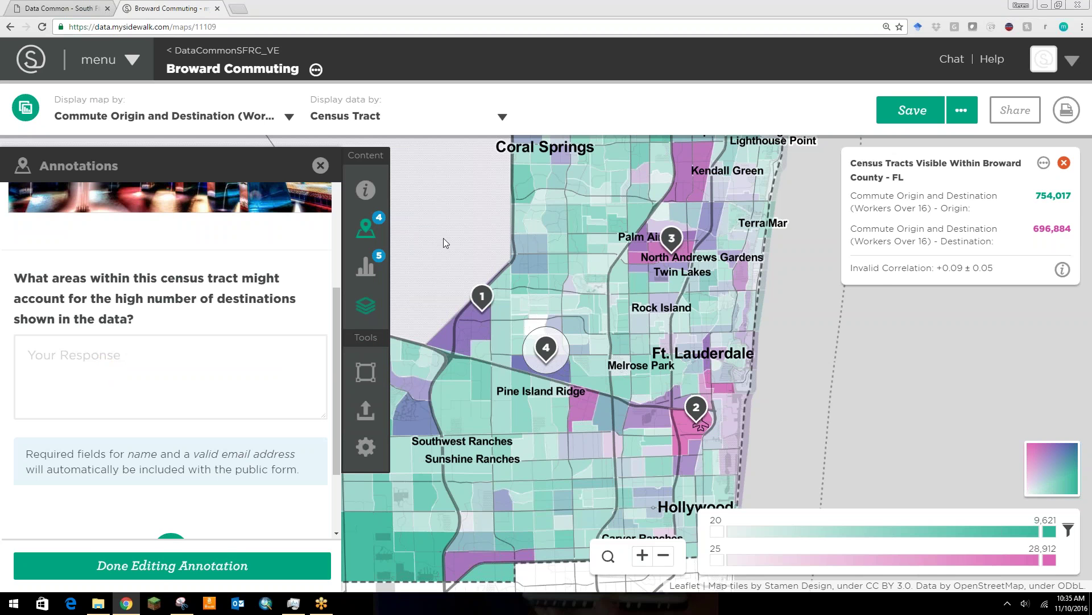
drag(451, 234, 475, 233)
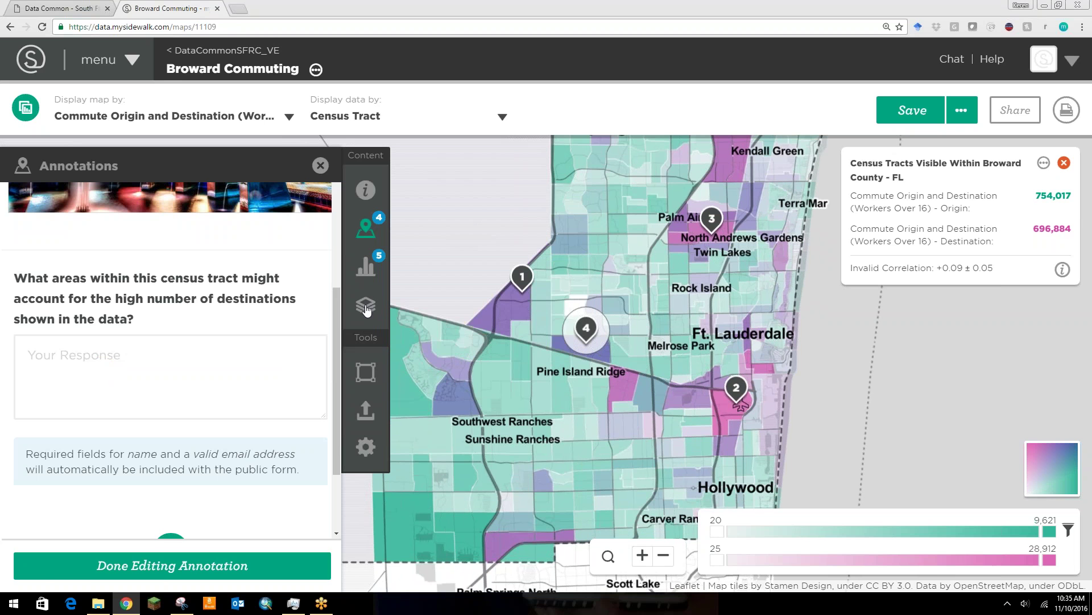
Show the Layers list and briefly preview the Broward County Parks layer before turning it off.
click(366, 307)
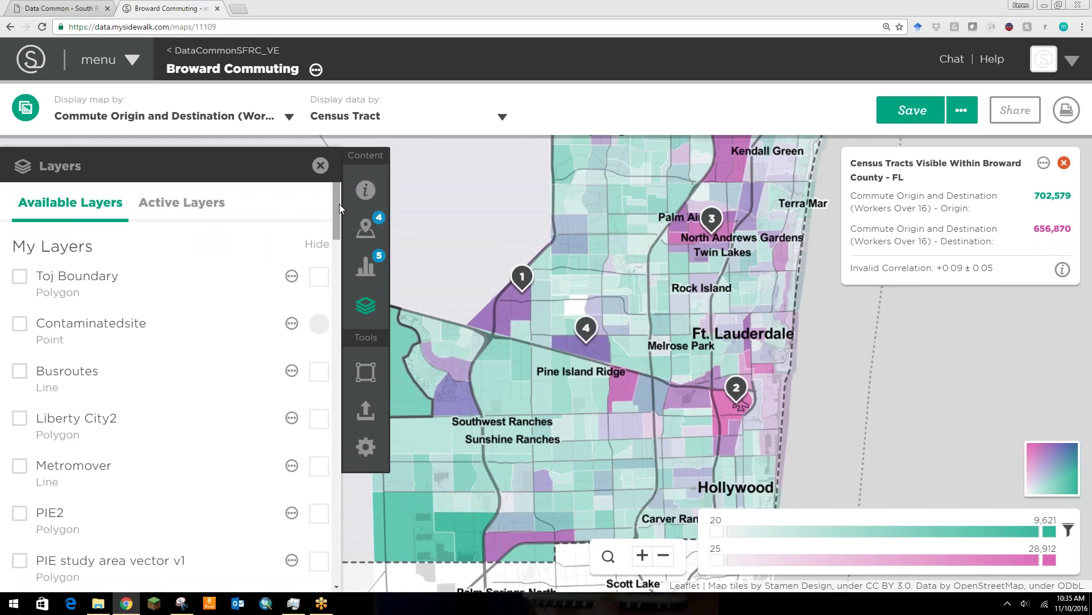
scroll(337, 227, down, 2)
scroll(336, 226, down, 4)
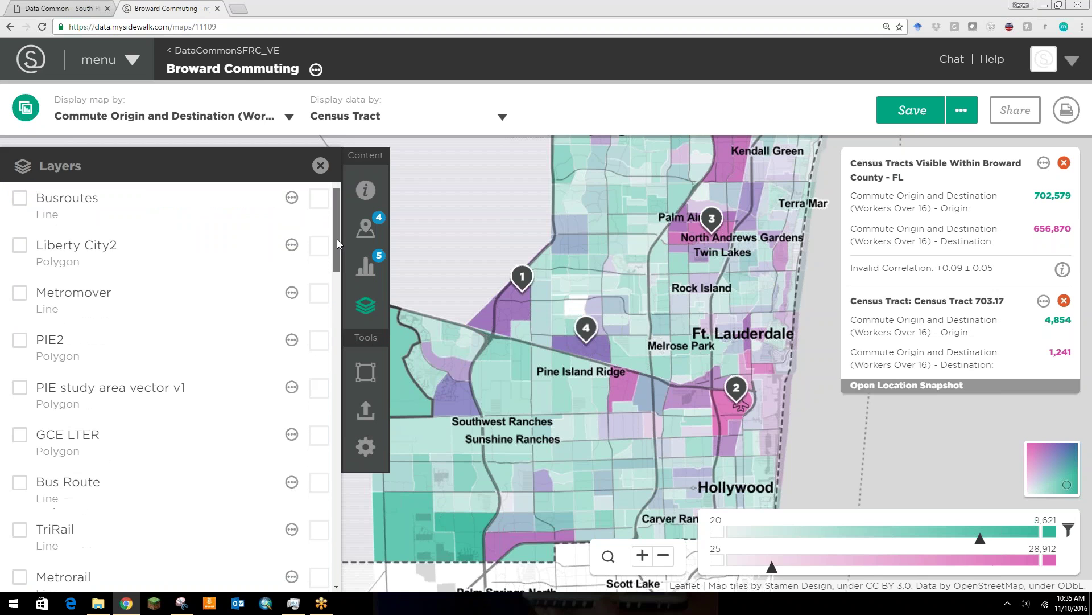
scroll(335, 267, down, 1)
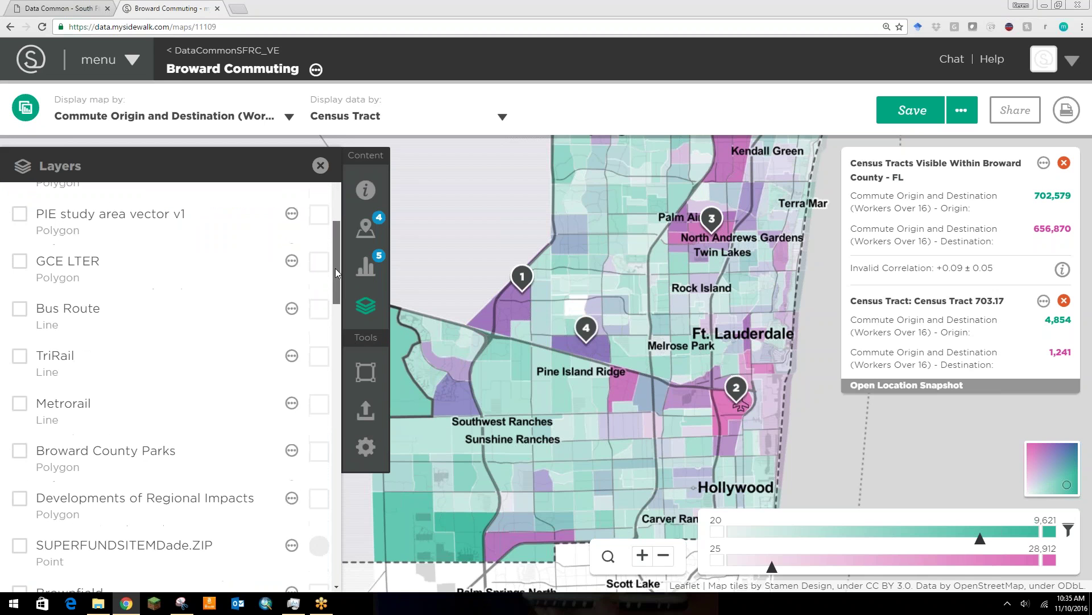
scroll(337, 274, down, 1)
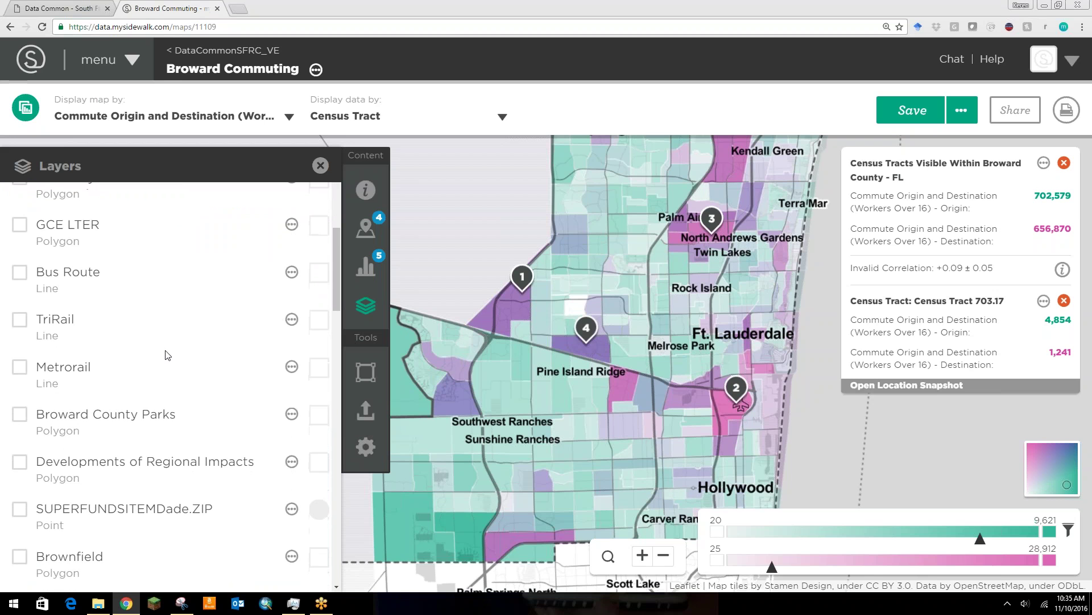
click(20, 415)
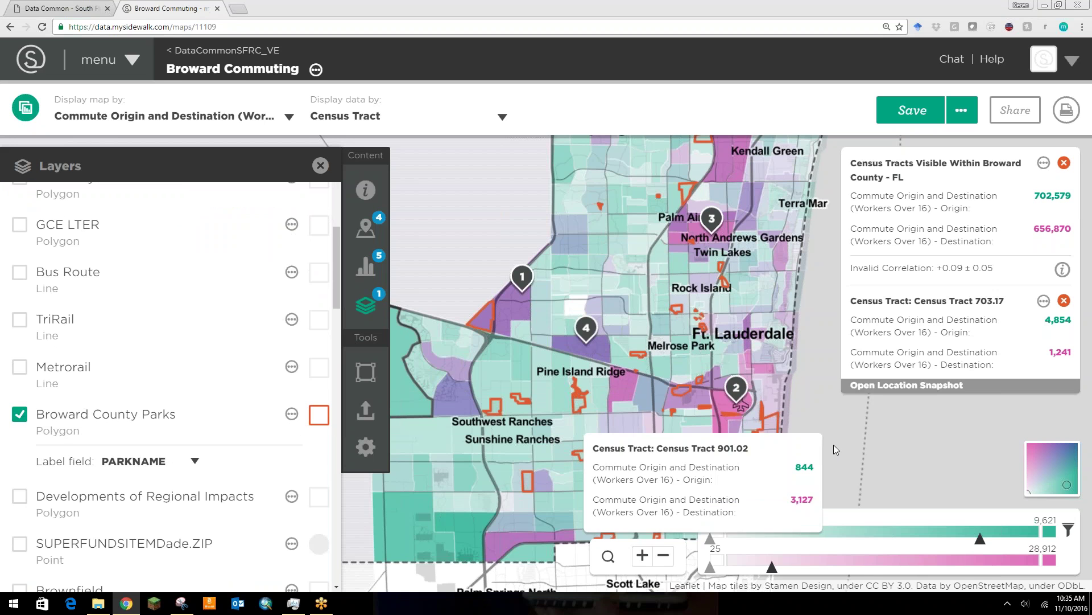
drag(833, 443, 824, 434)
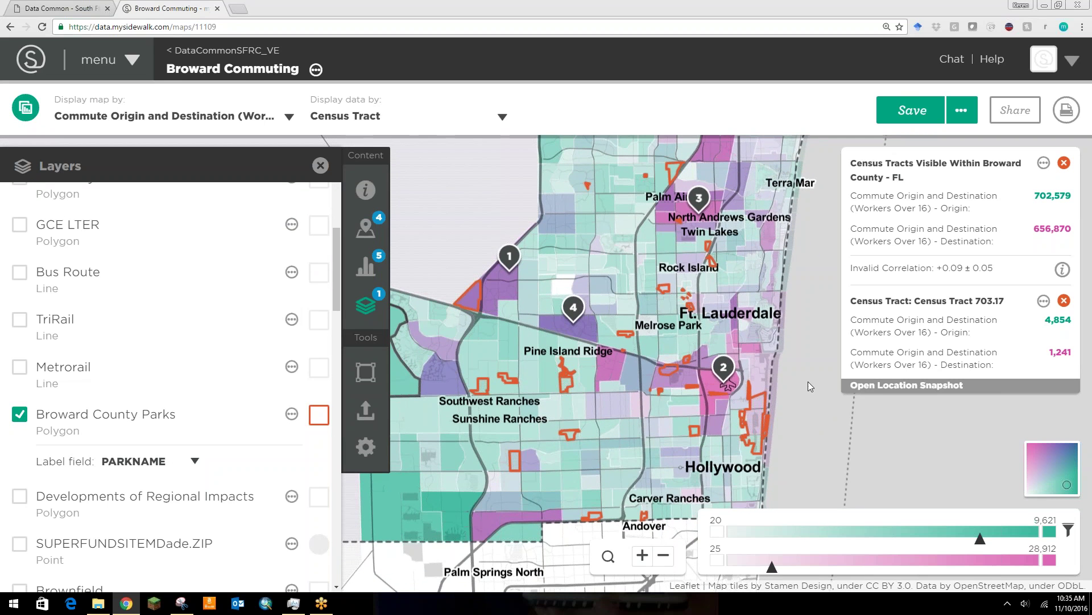
click(20, 416)
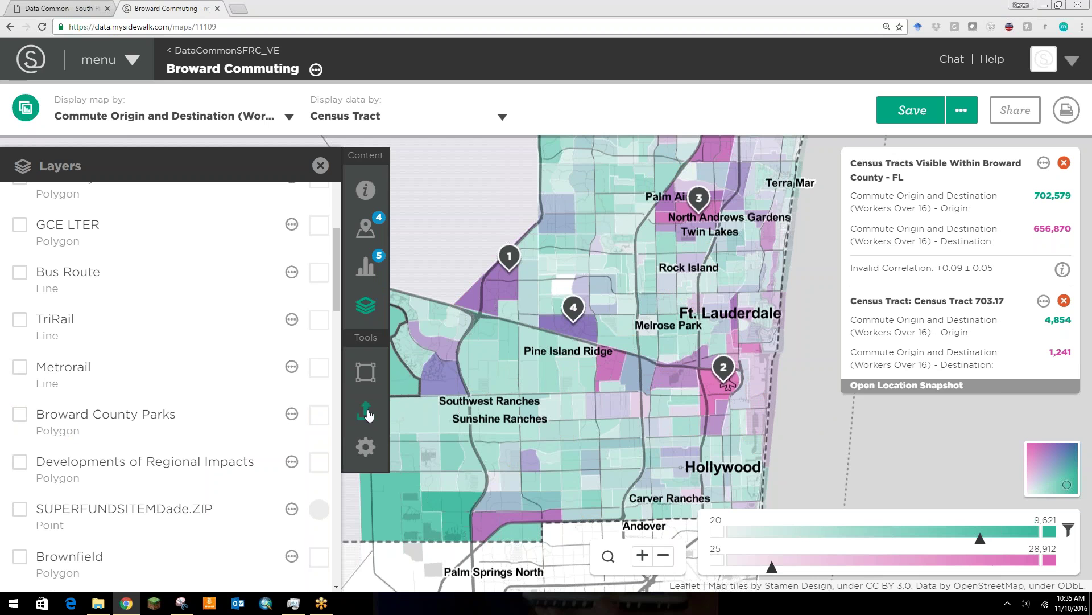
Switch the map's basemap to World Imagery satellite tiles.
click(366, 448)
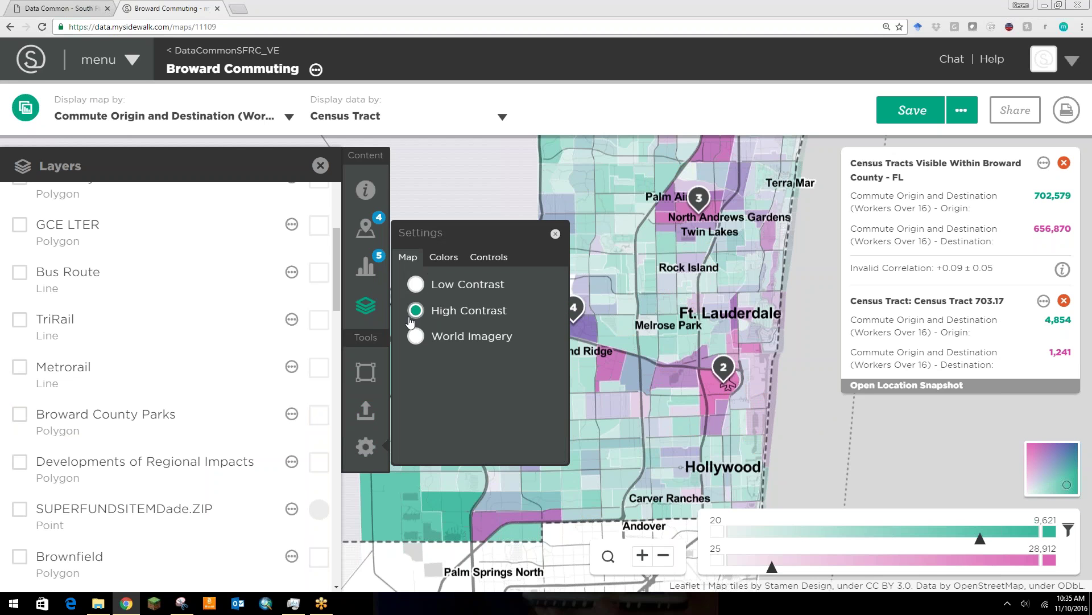
click(417, 287)
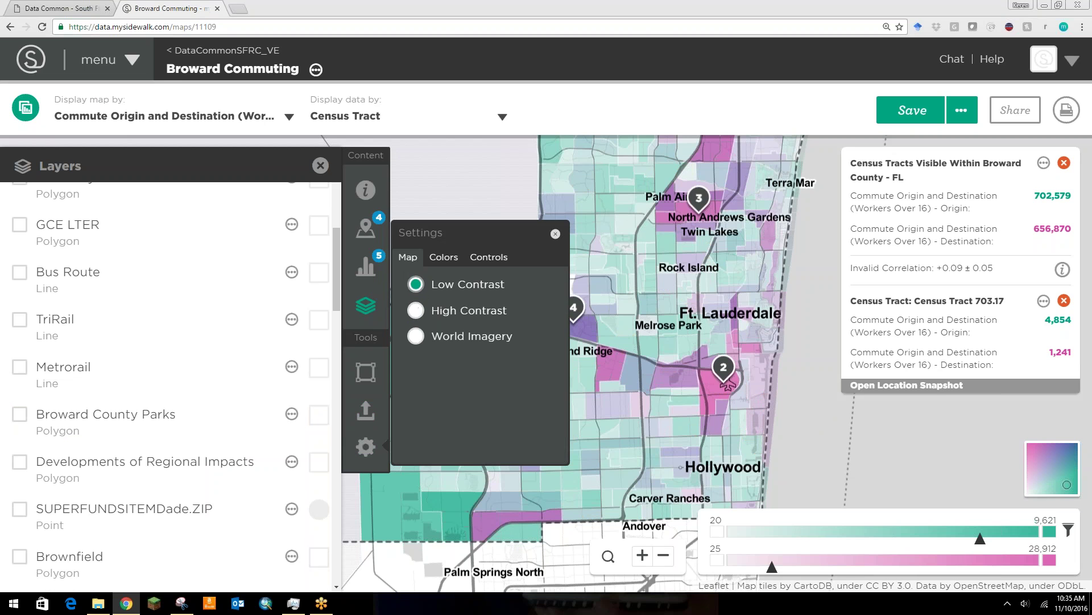
click(416, 337)
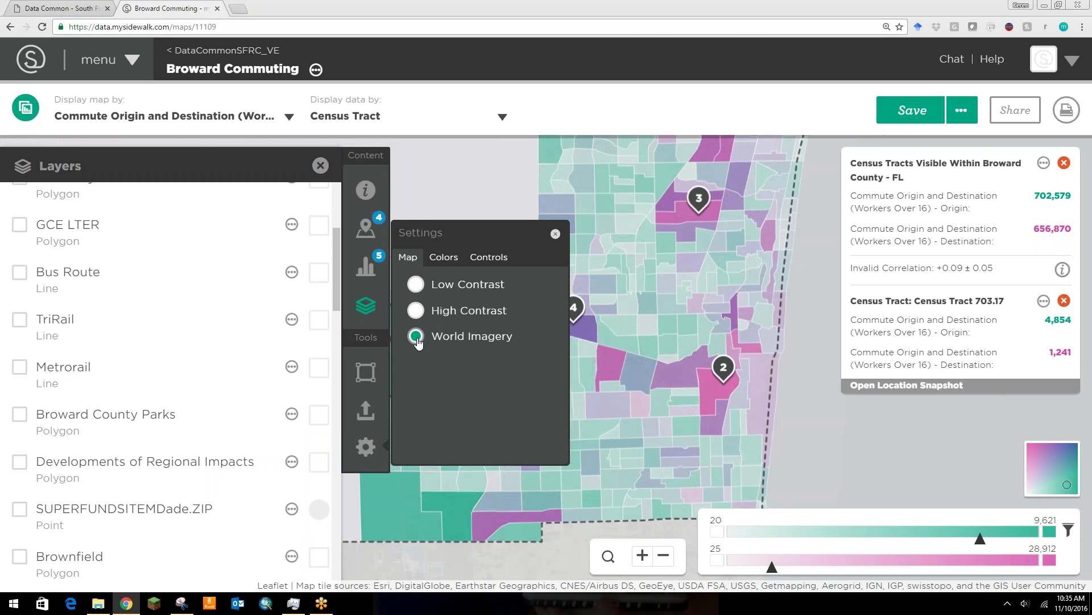
Try the colour schemes and settle on the red and blue palette for the tracts.
click(448, 263)
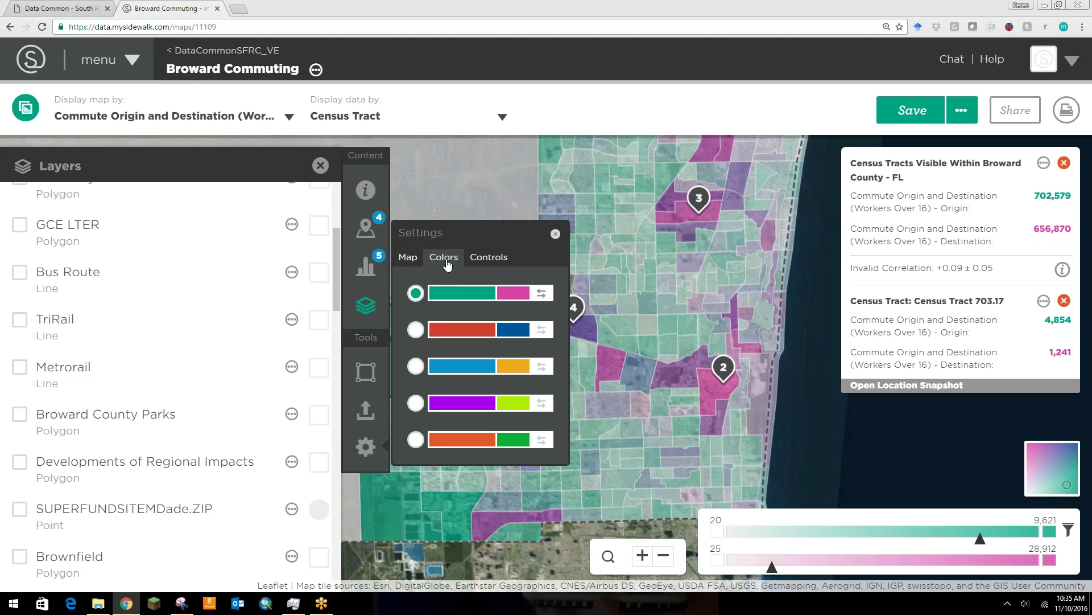
click(419, 332)
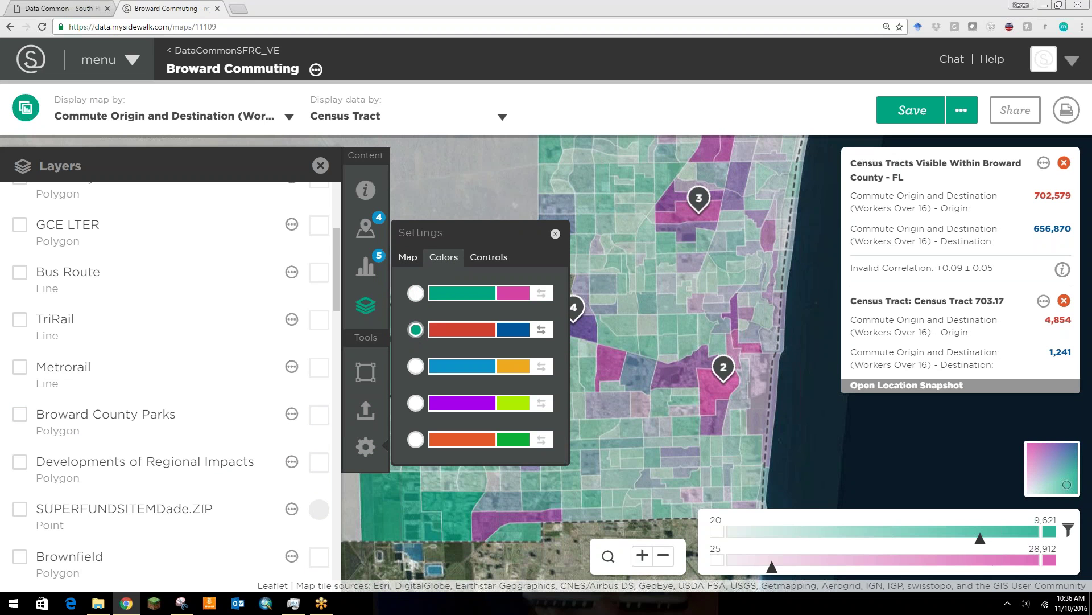
click(416, 366)
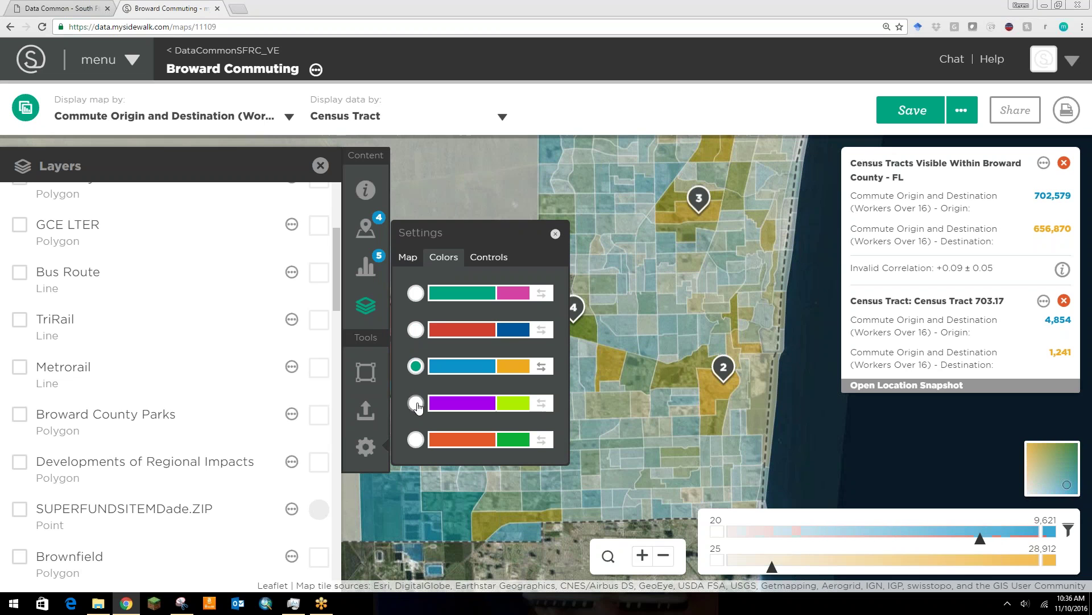
click(416, 403)
click(416, 439)
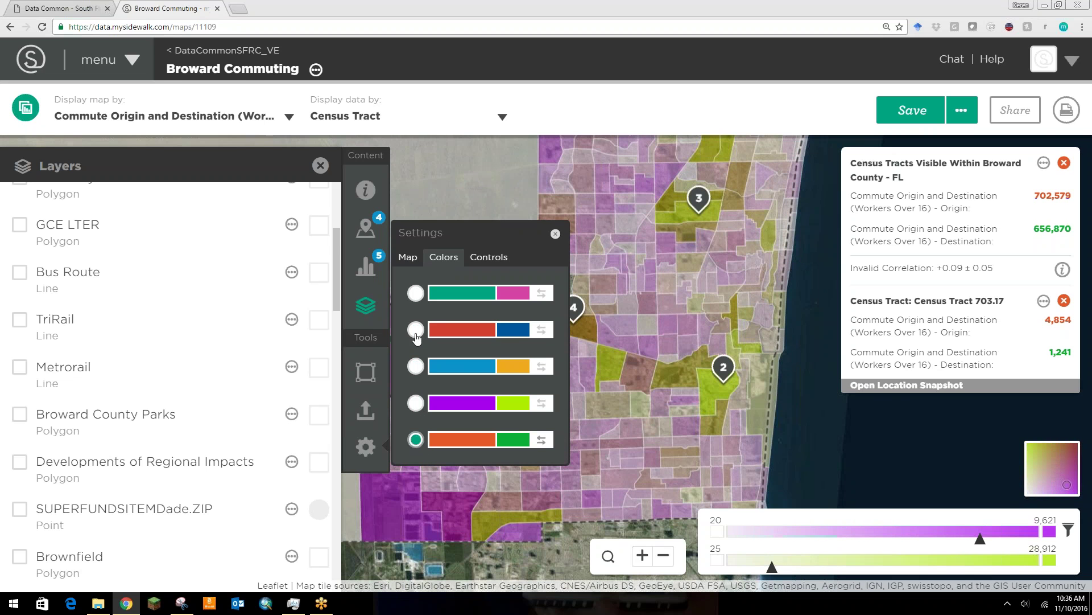
click(416, 329)
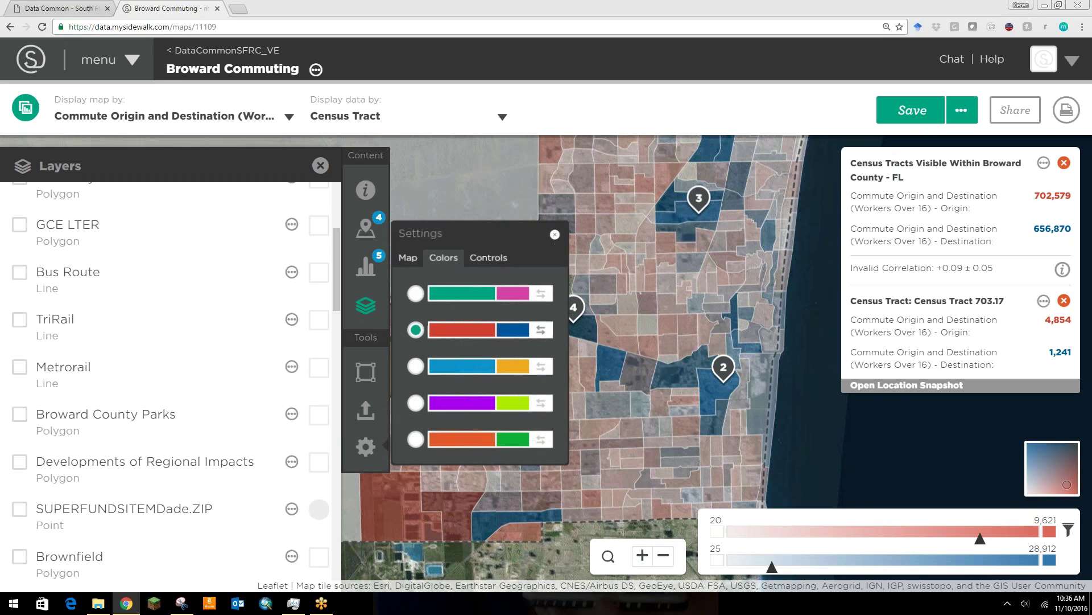
click(555, 234)
Pan the red/blue tract map up-right, then back down-left to recentre the tracts.
drag(513, 223, 545, 179)
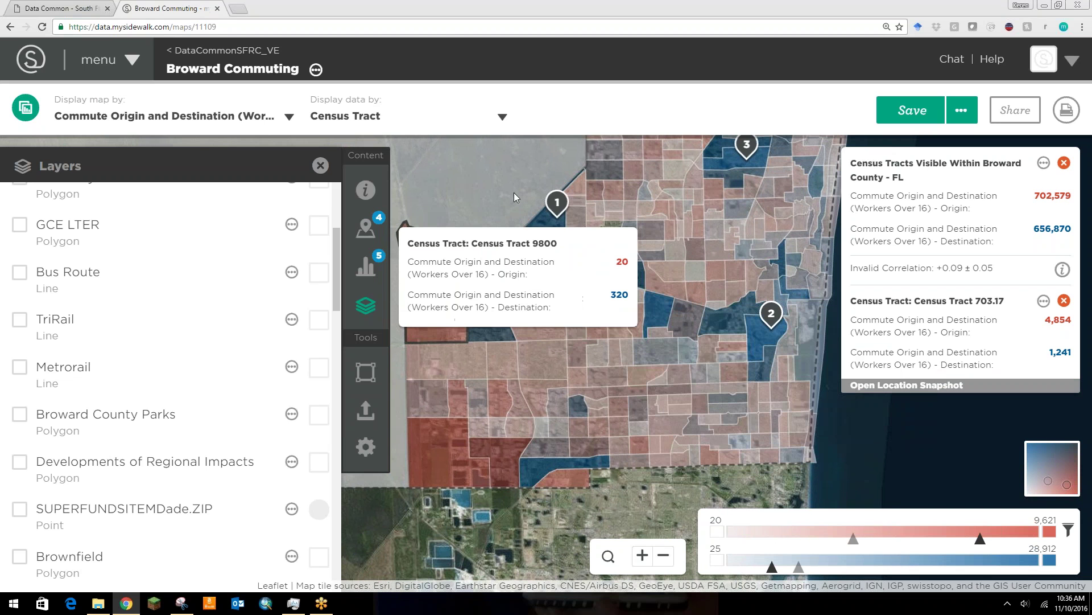
drag(514, 193, 496, 306)
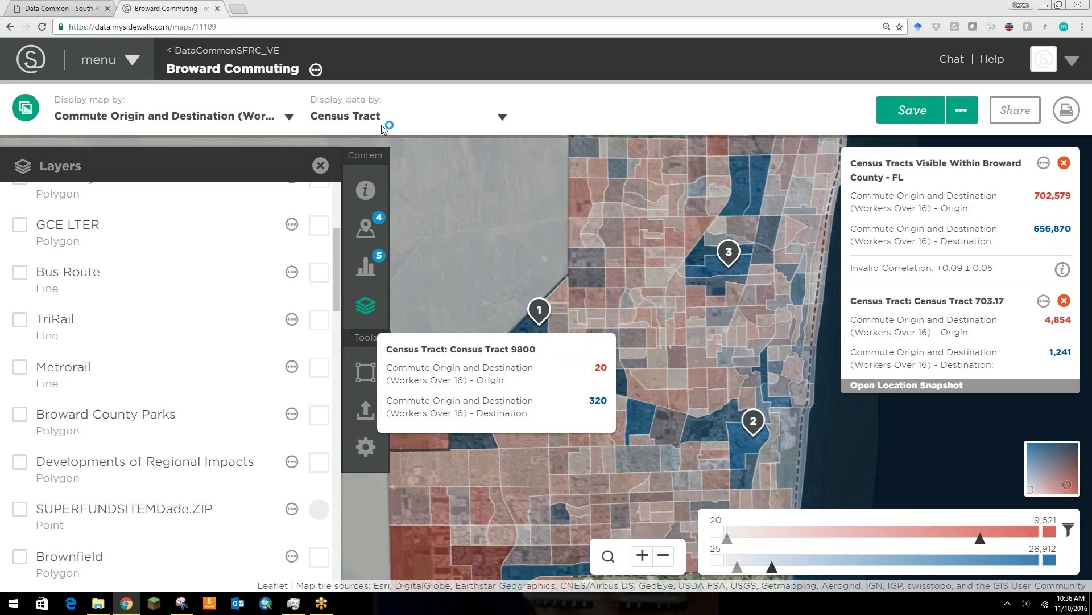